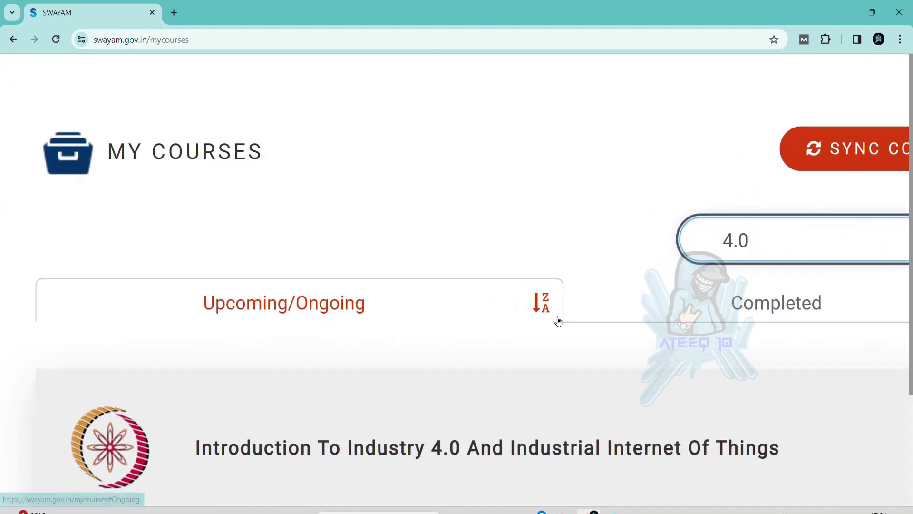
pyautogui.scroll(-3, 559, 321)
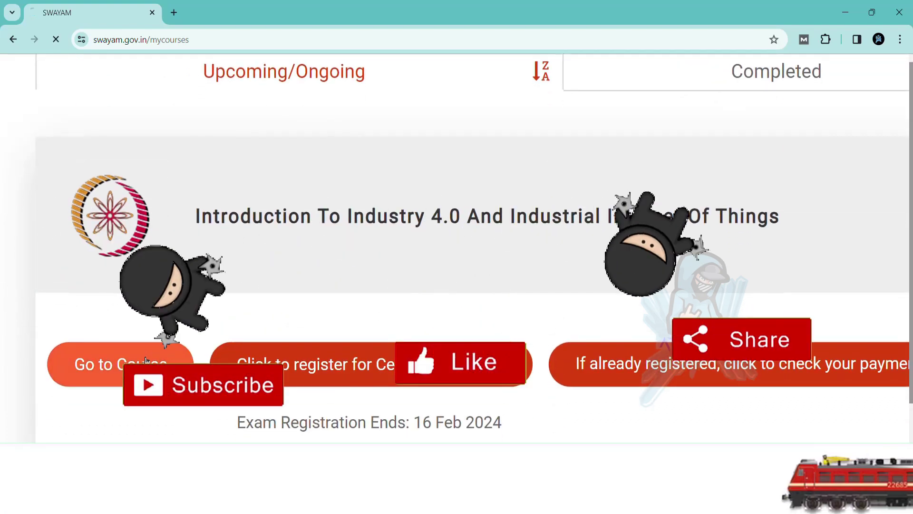
# Step: Open the Industry 4.0 and IIoT course and expand Week 4 in the course outline
pyautogui.click(145, 362)
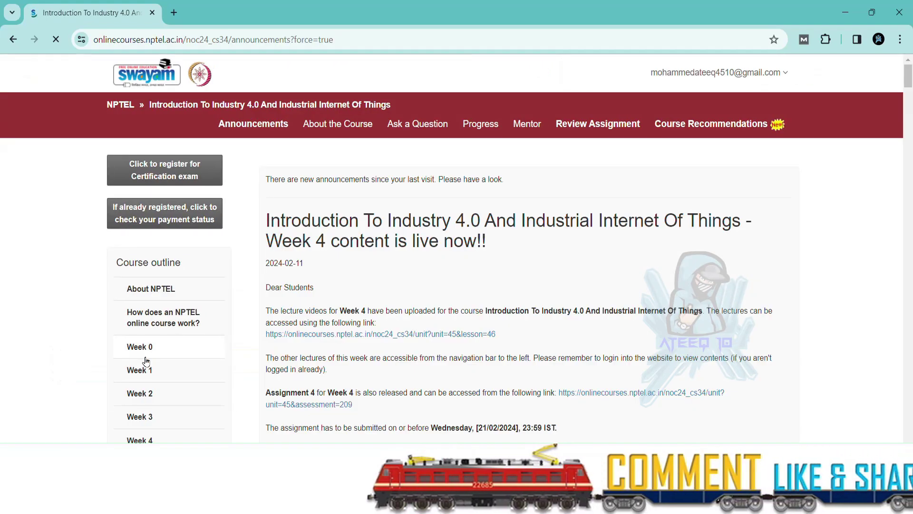
pyautogui.scroll(-2, 164, 353)
pyautogui.click(160, 355)
pyautogui.scroll(-2, 161, 355)
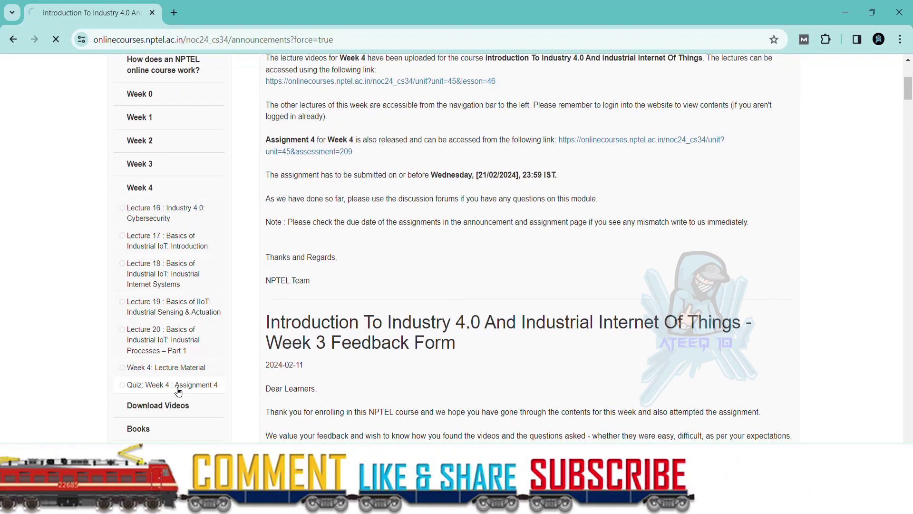
# Step: Open the Week 4 Assignment 4 quiz, enlarge the page, and answer question 3 with a
pyautogui.click(178, 387)
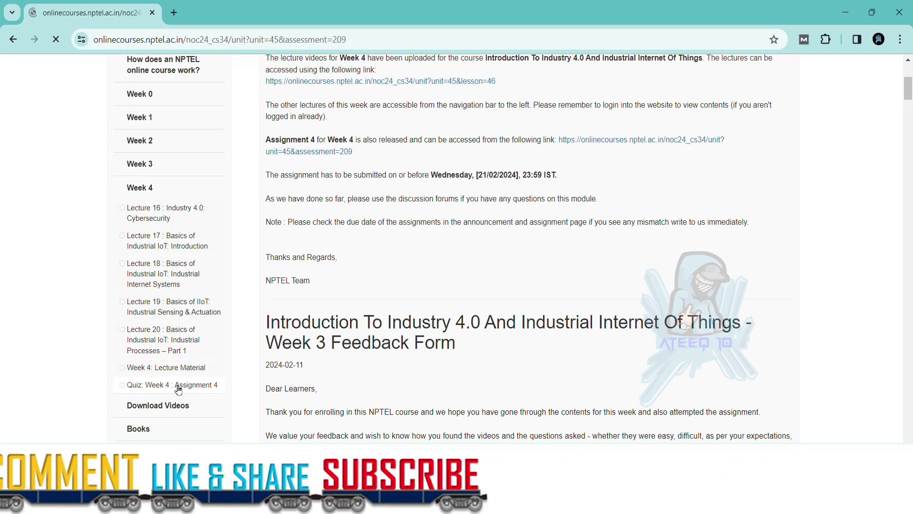
pyautogui.hotkey('ctrl', '+')
pyautogui.hotkey('ctrl', '+')
pyautogui.hotkey('ctrl', '+')
pyautogui.hotkey('ctrl', '+')
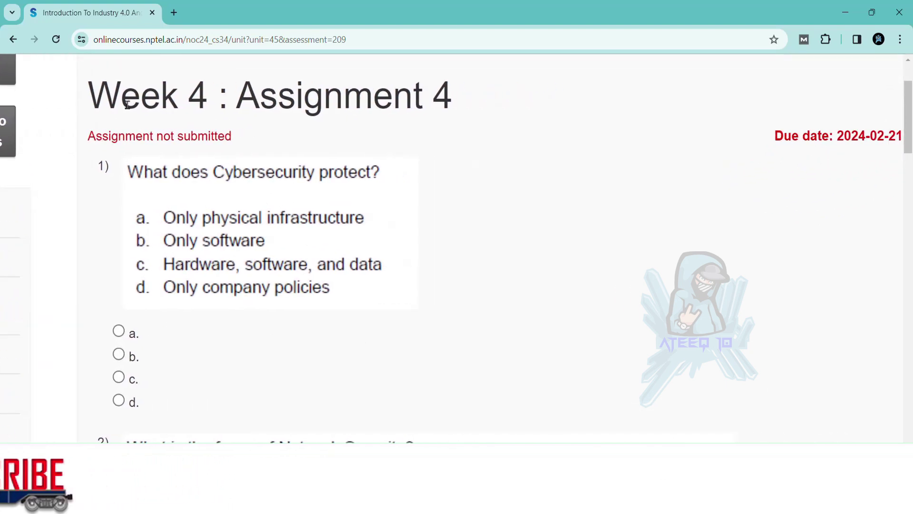
pyautogui.moveTo(126, 105); pyautogui.dragTo(564, 123)
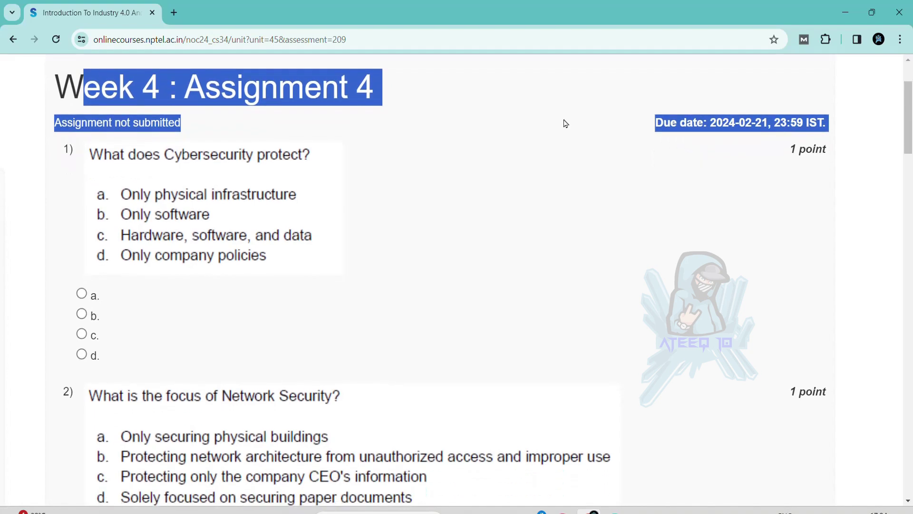
pyautogui.click(507, 143)
pyautogui.scroll(-1, 283, 259)
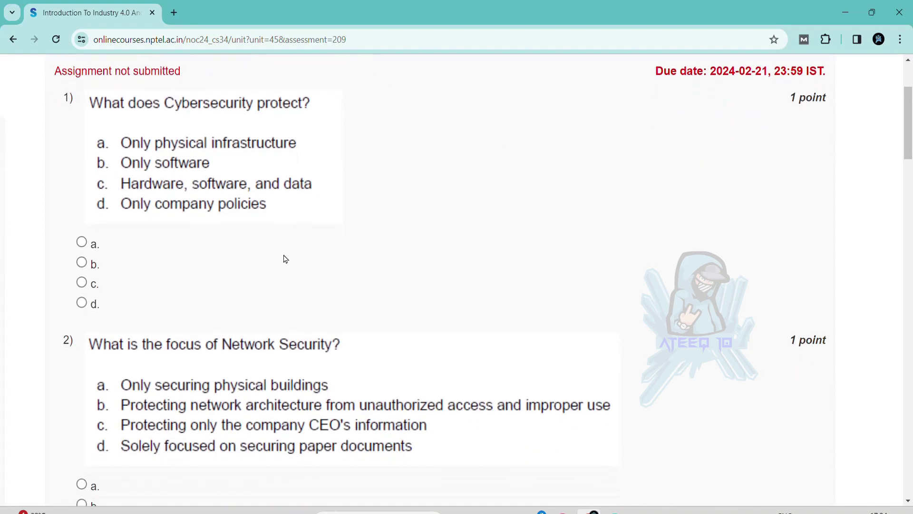
pyautogui.scroll(1, 283, 259)
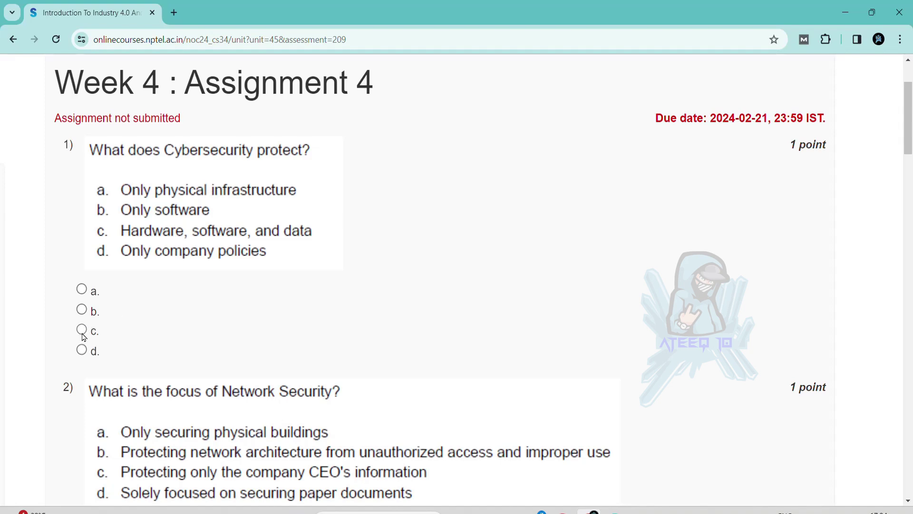
pyautogui.scroll(-2, 180, 336)
pyautogui.scroll(-2, 181, 336)
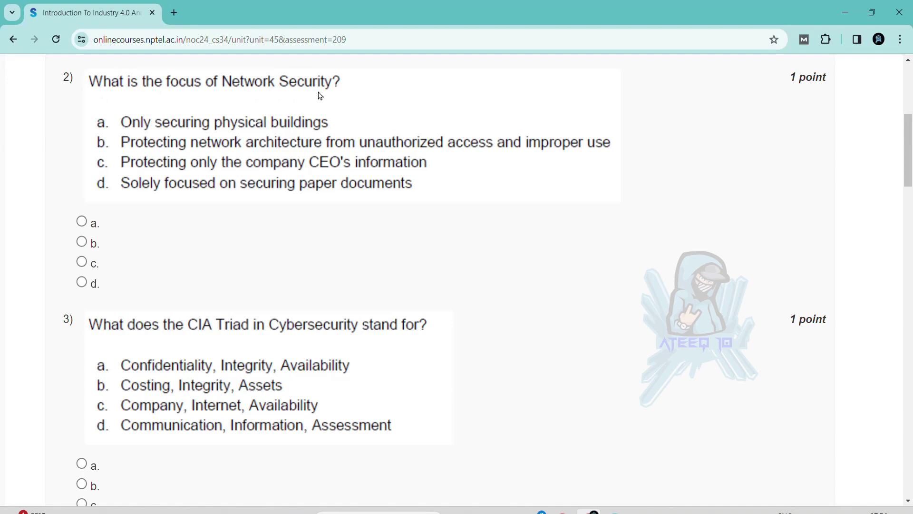
pyautogui.scroll(-3, 191, 331)
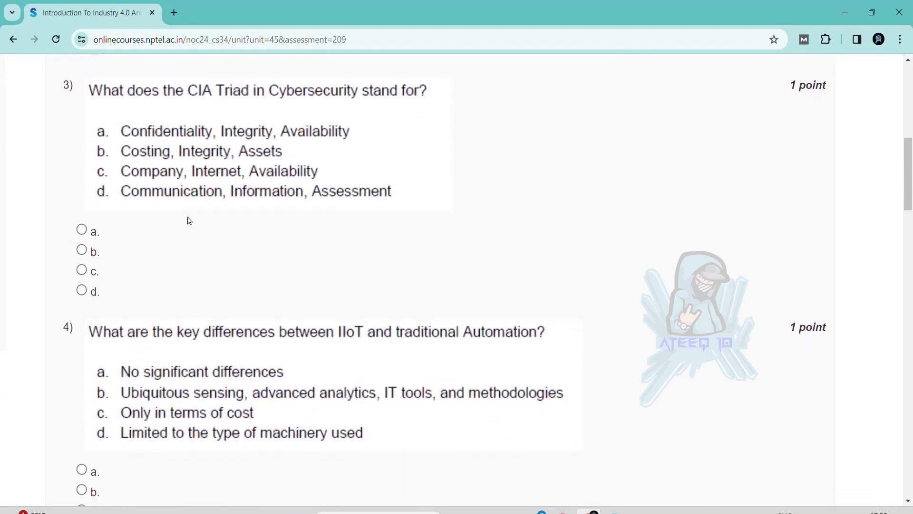
pyautogui.click(81, 230)
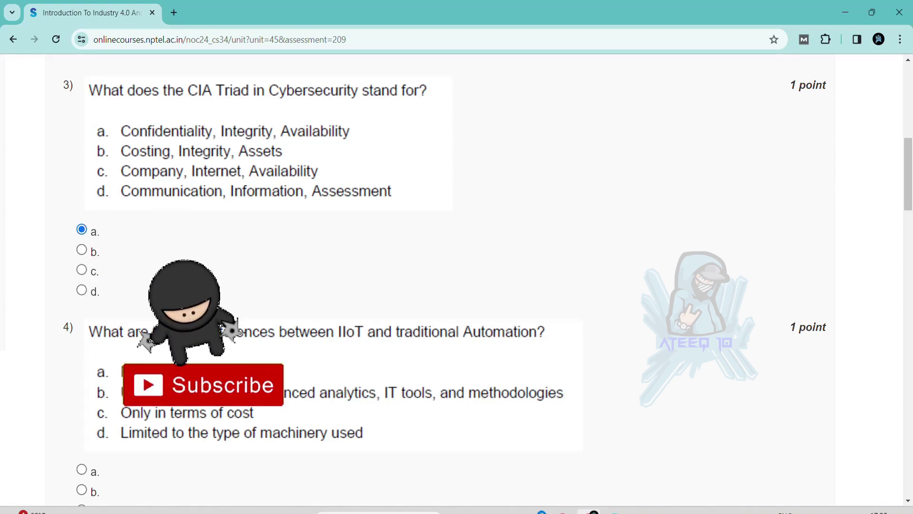
pyautogui.scroll(-2, 185, 272)
pyautogui.scroll(-2, 185, 273)
pyautogui.scroll(1, 186, 273)
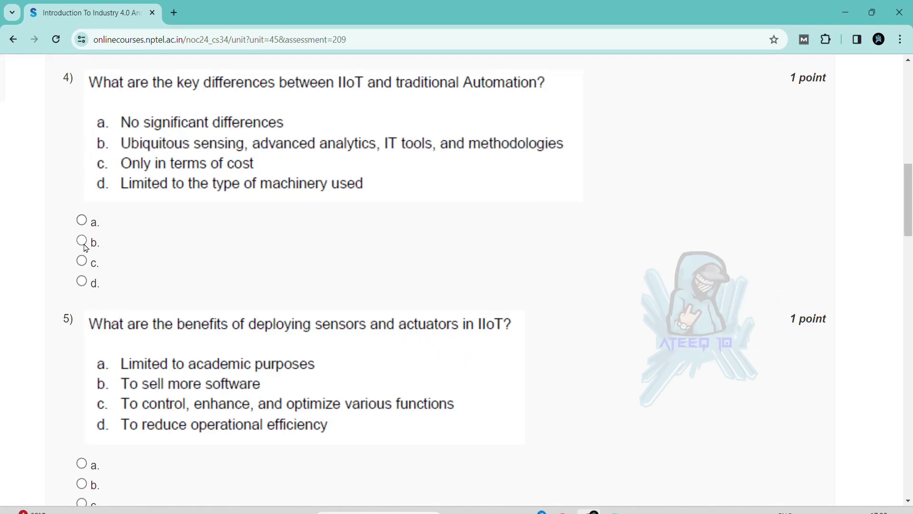
pyautogui.scroll(-1, 148, 285)
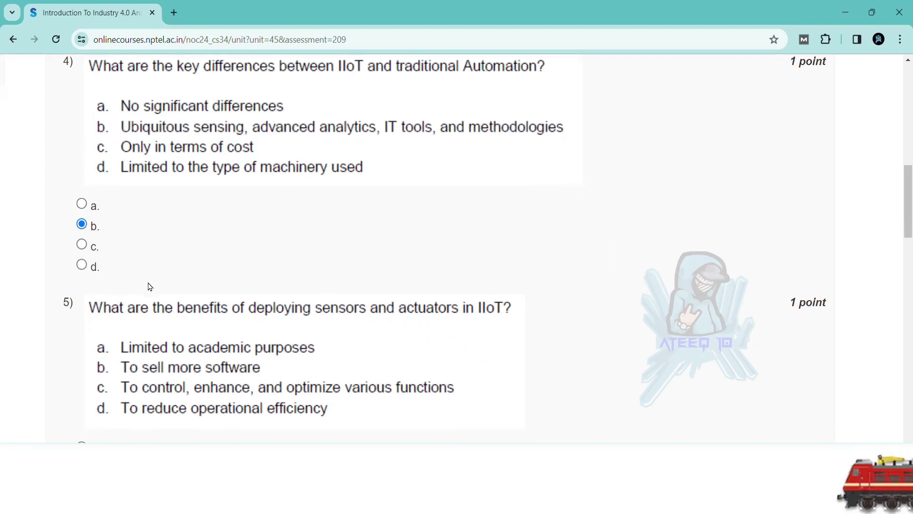
pyautogui.scroll(-2, 149, 285)
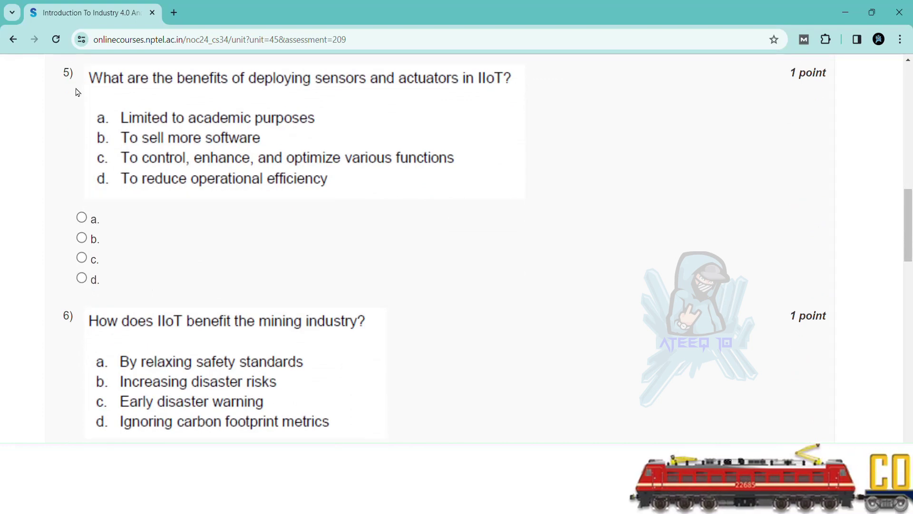
# Step: Answer questions 5, 6, 7, 8 and 10 with c, c, d, a and d
pyautogui.click(82, 259)
pyautogui.scroll(-1, 143, 268)
pyautogui.scroll(-2, 180, 271)
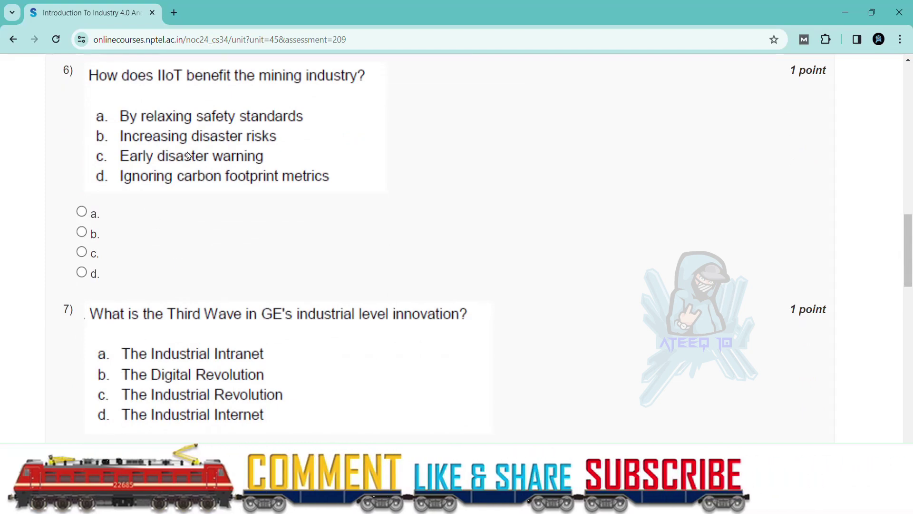
pyautogui.click(81, 253)
pyautogui.scroll(-2, 169, 291)
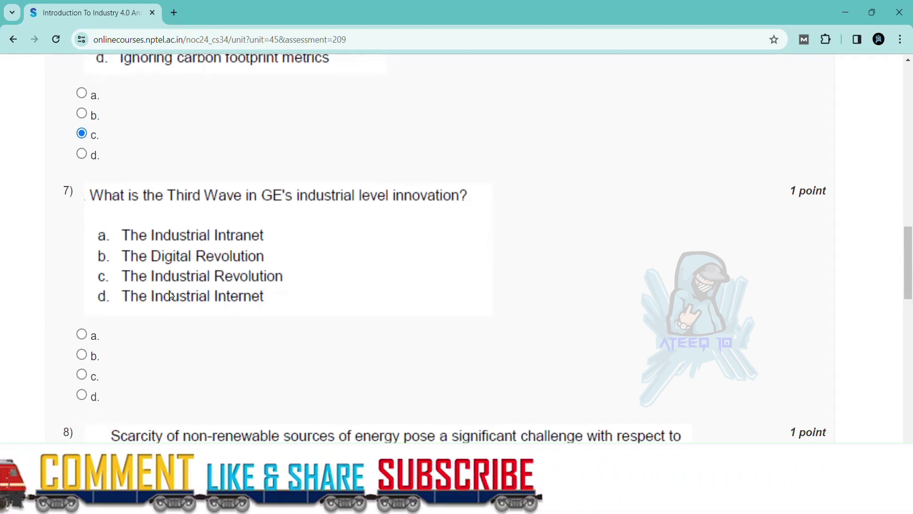
pyautogui.scroll(-1, 170, 295)
pyautogui.scroll(-1, 169, 295)
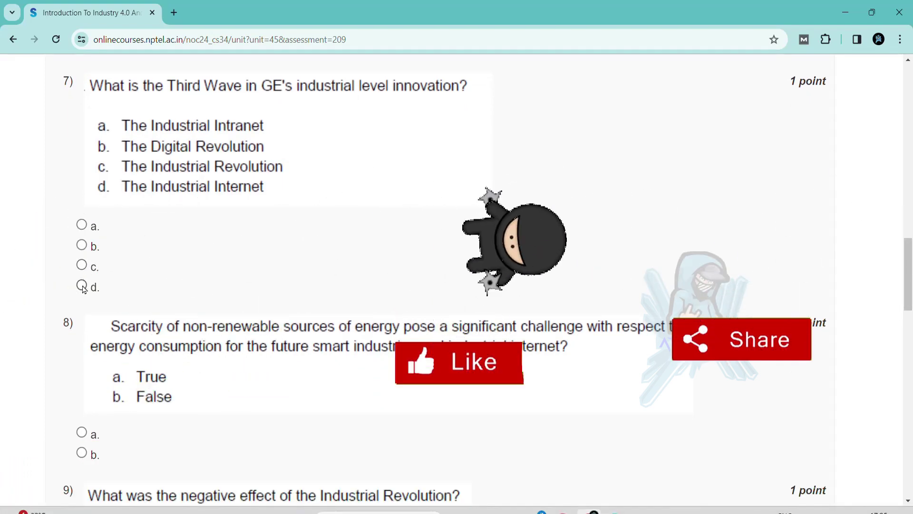
pyautogui.click(82, 286)
pyautogui.scroll(-3, 194, 248)
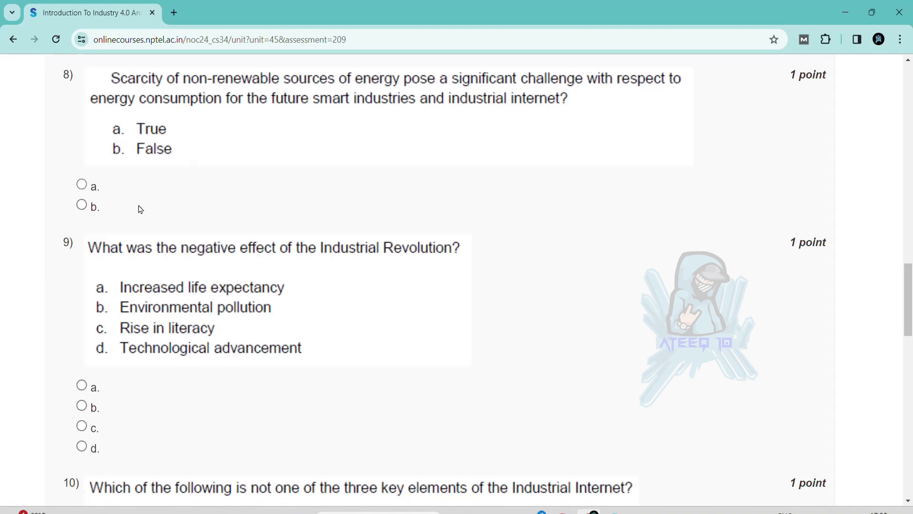
pyautogui.click(83, 185)
pyautogui.scroll(-3, 155, 251)
pyautogui.scroll(1, 155, 251)
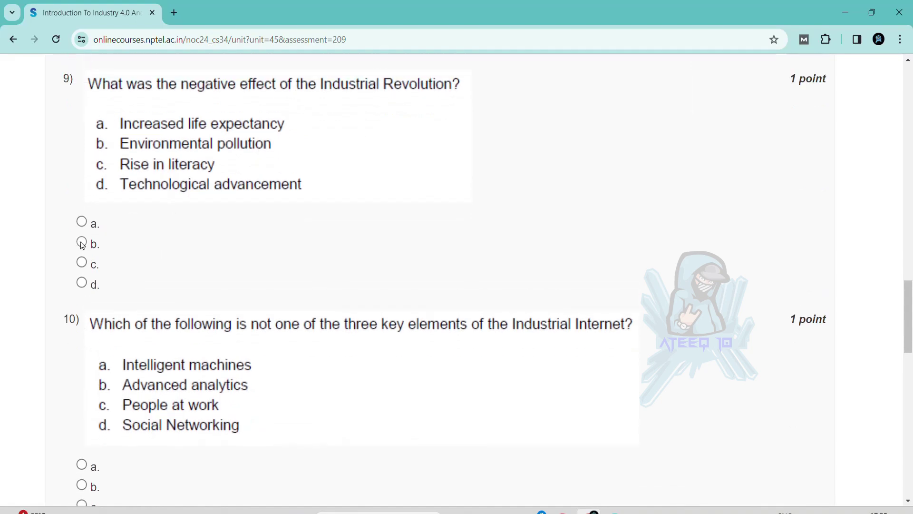
pyautogui.scroll(-3, 186, 283)
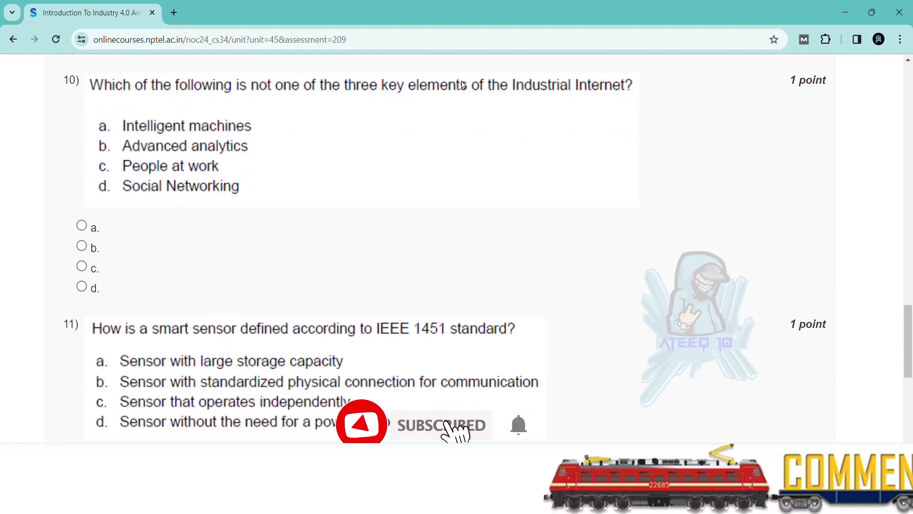
pyautogui.click(82, 288)
pyautogui.scroll(-3, 240, 269)
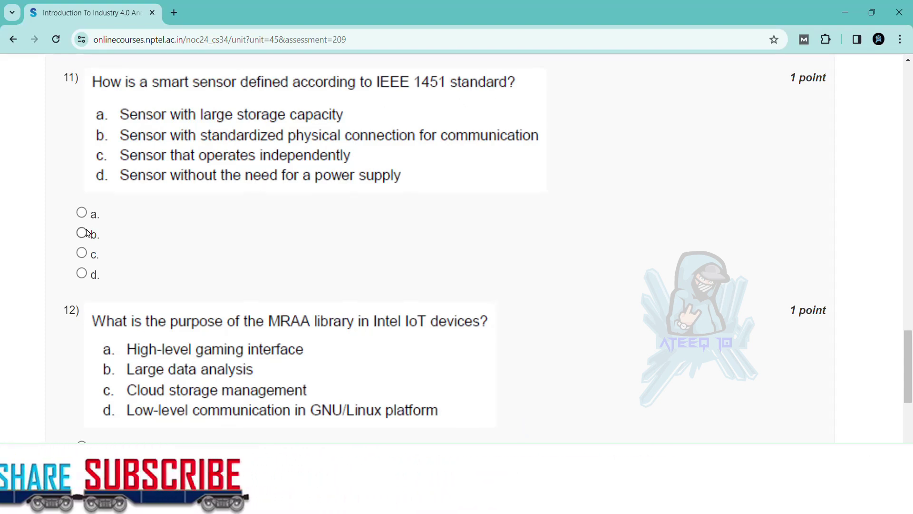
pyautogui.scroll(-1, 296, 324)
pyautogui.scroll(-2, 296, 323)
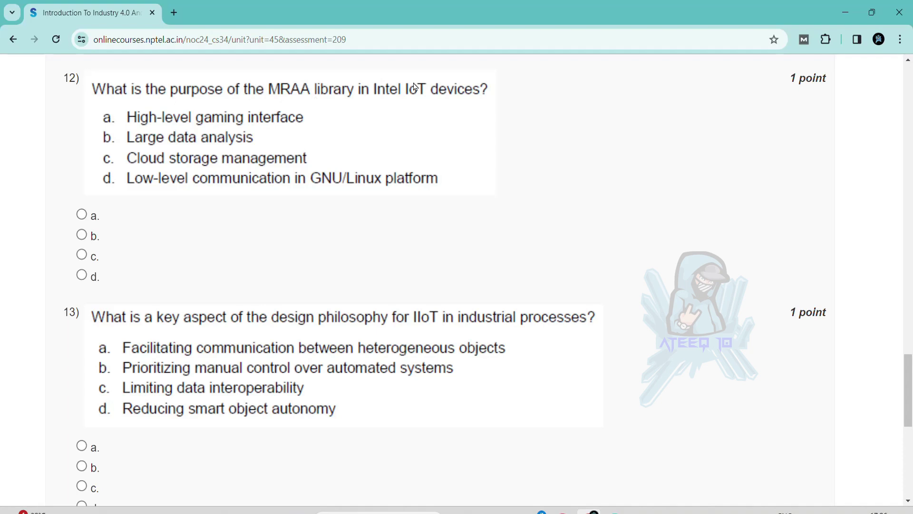
# Step: Answer questions 12, 13 and 14 with options d, a and d
pyautogui.click(82, 277)
pyautogui.scroll(-1, 202, 271)
pyautogui.scroll(-2, 202, 271)
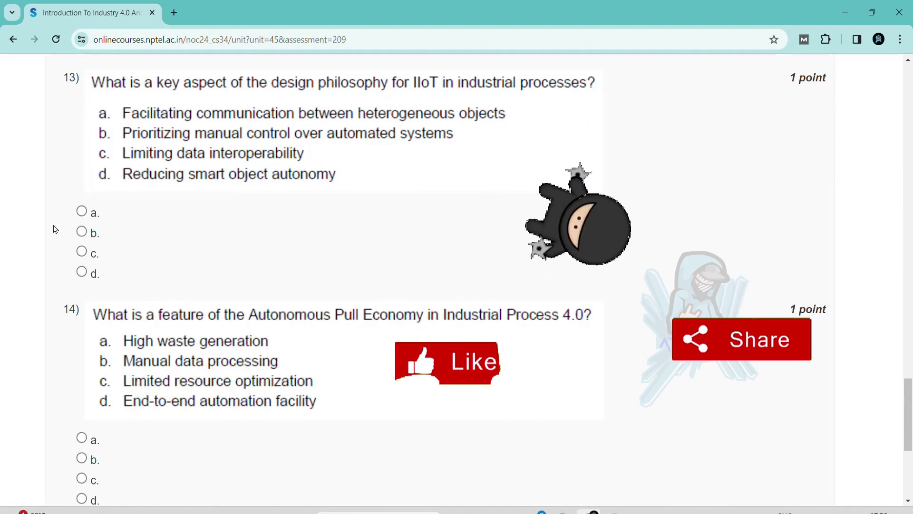
pyautogui.click(82, 211)
pyautogui.scroll(-2, 161, 263)
pyautogui.scroll(-1, 161, 264)
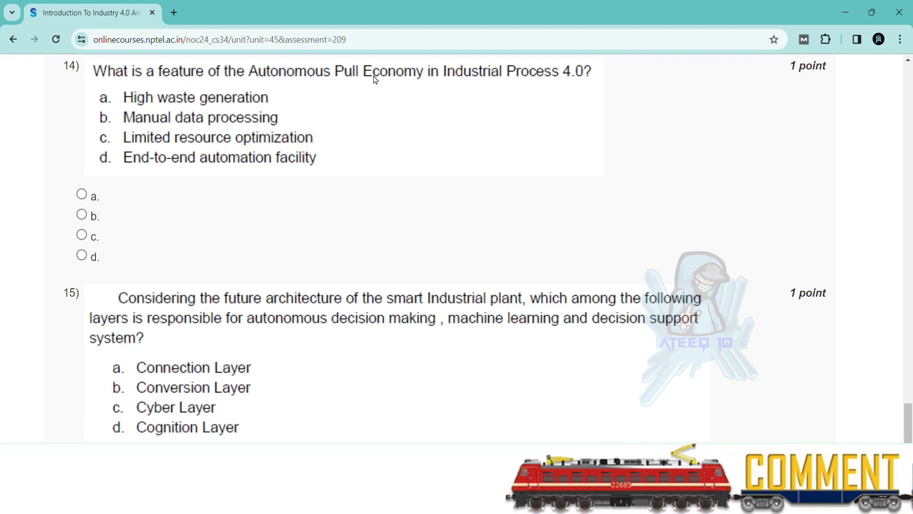
pyautogui.click(81, 255)
pyautogui.scroll(-2, 186, 251)
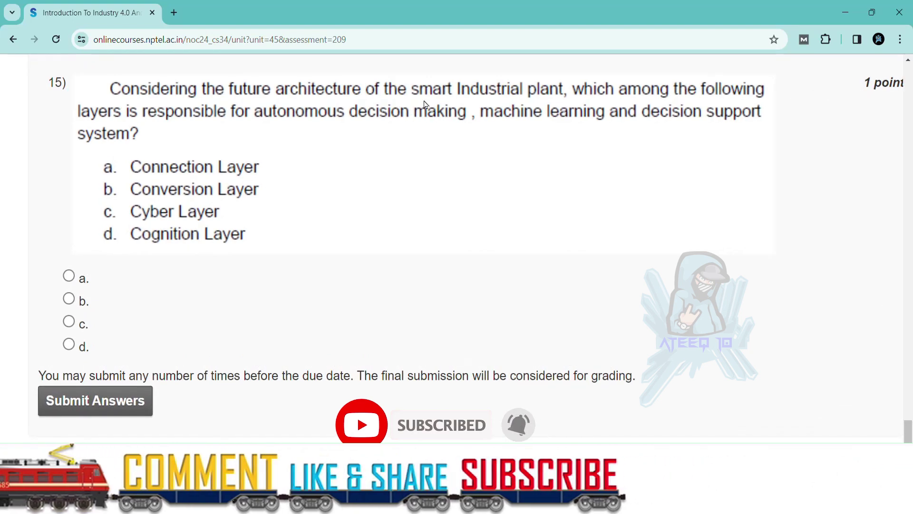
# Step: Answer question 15 with d and submit all Assignment 4 answers
pyautogui.click(70, 344)
pyautogui.click(104, 397)
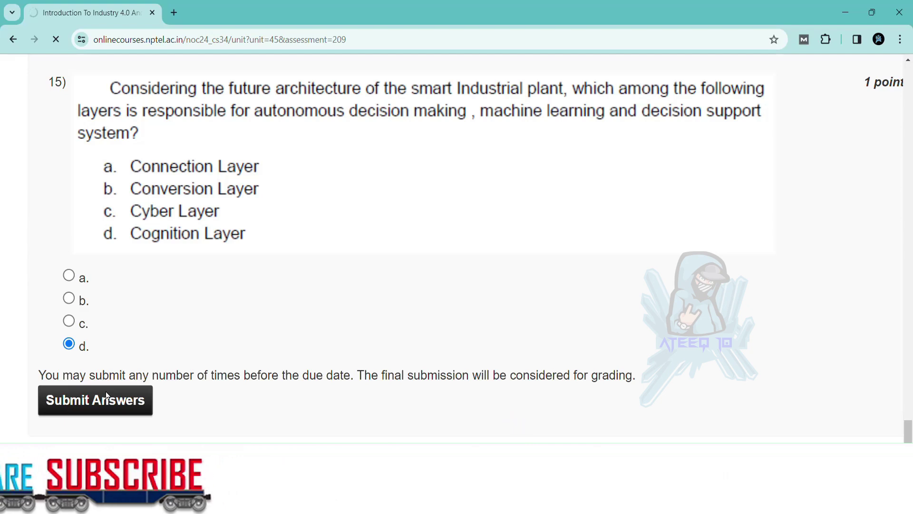